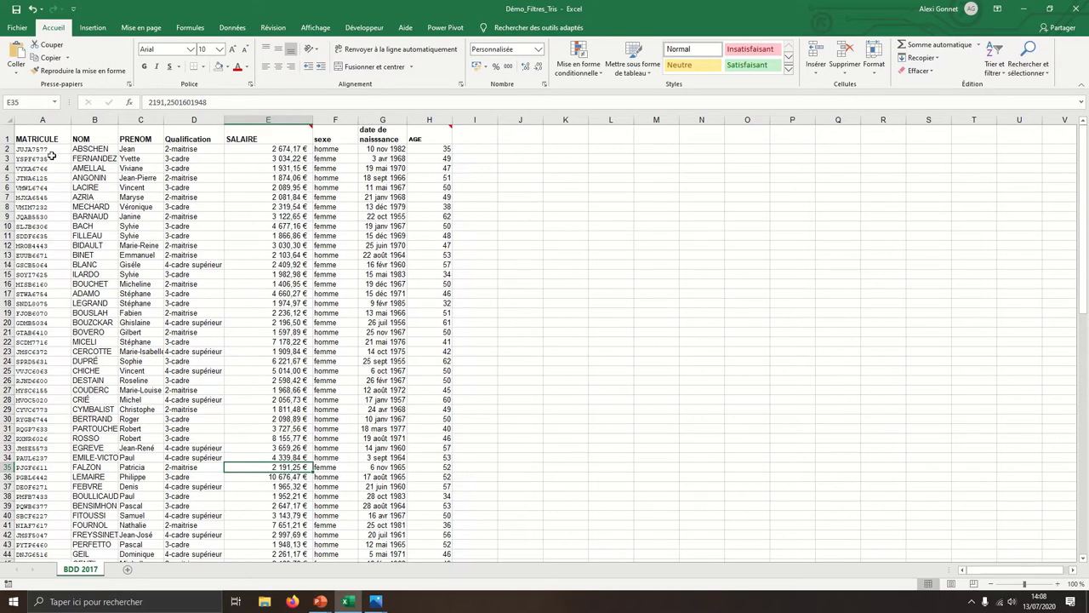
Turn on header filters for the employee salary table
{"action": "left_click", "coordinate": [9, 136]}
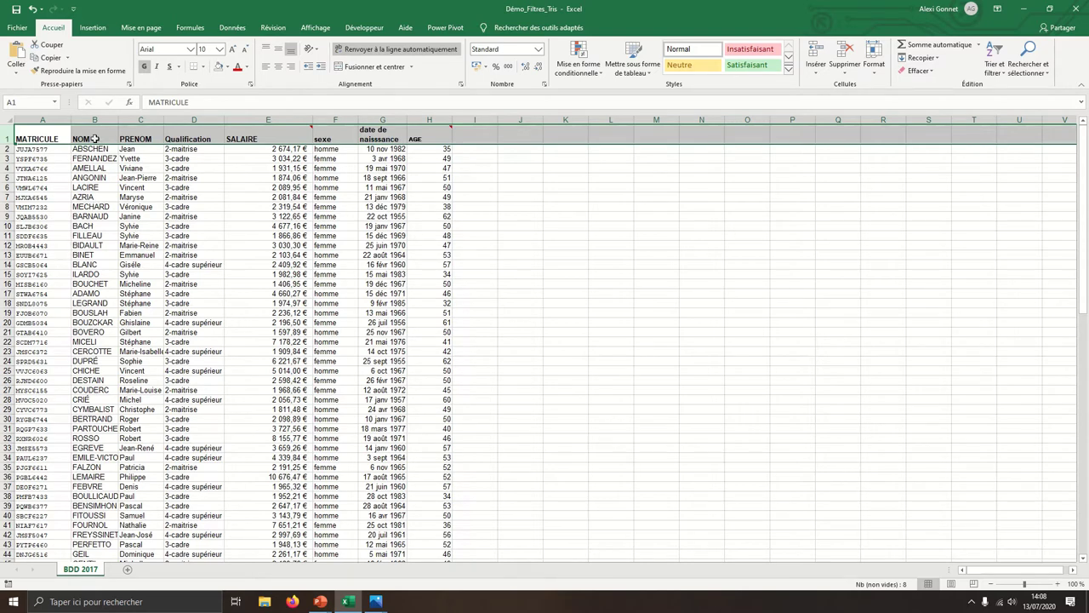
{"action": "left_click", "coordinate": [183, 138]}
{"action": "left_click", "coordinate": [275, 136]}
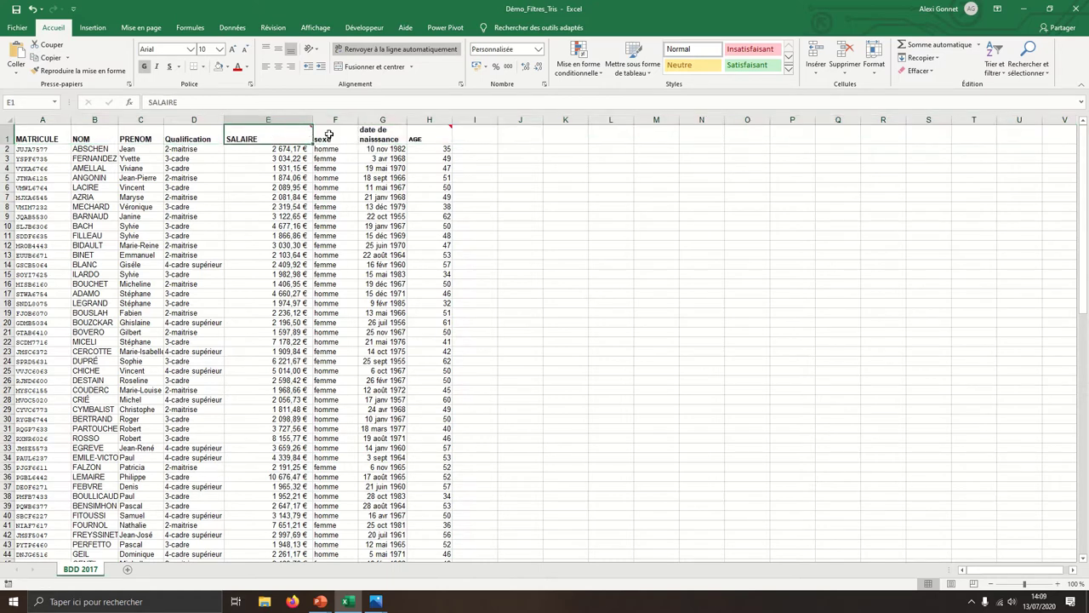
{"action": "left_click", "coordinate": [272, 235]}
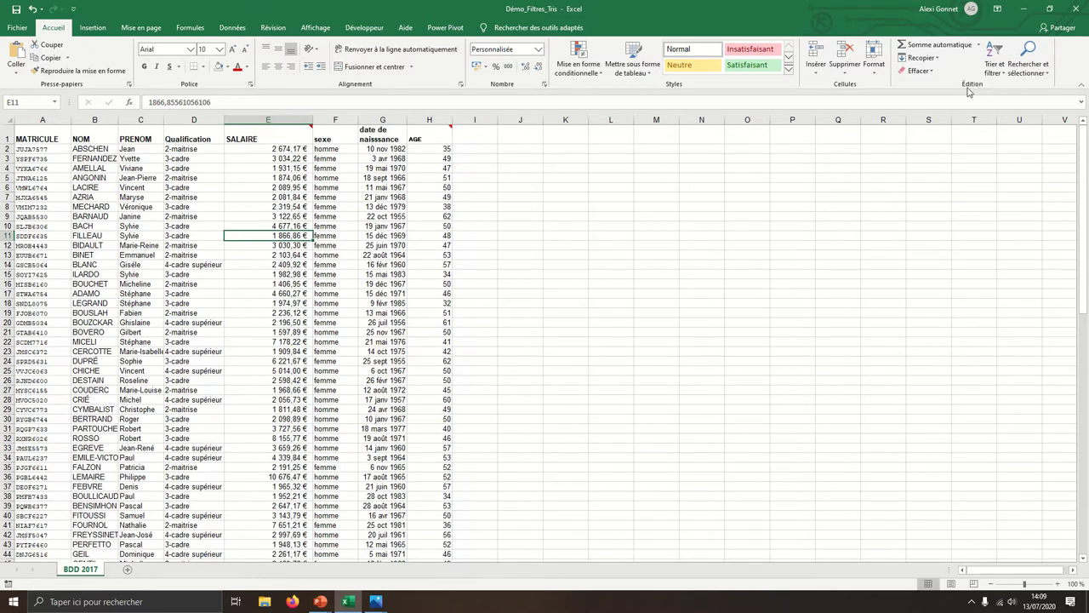
{"action": "left_click", "coordinate": [994, 66]}
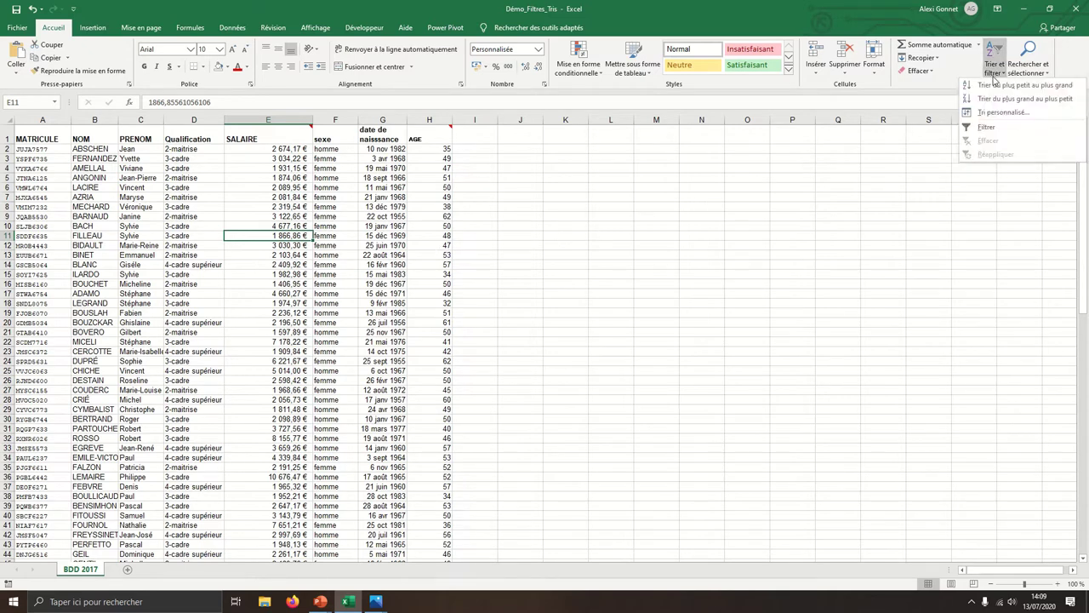
{"action": "left_click", "coordinate": [1000, 128]}
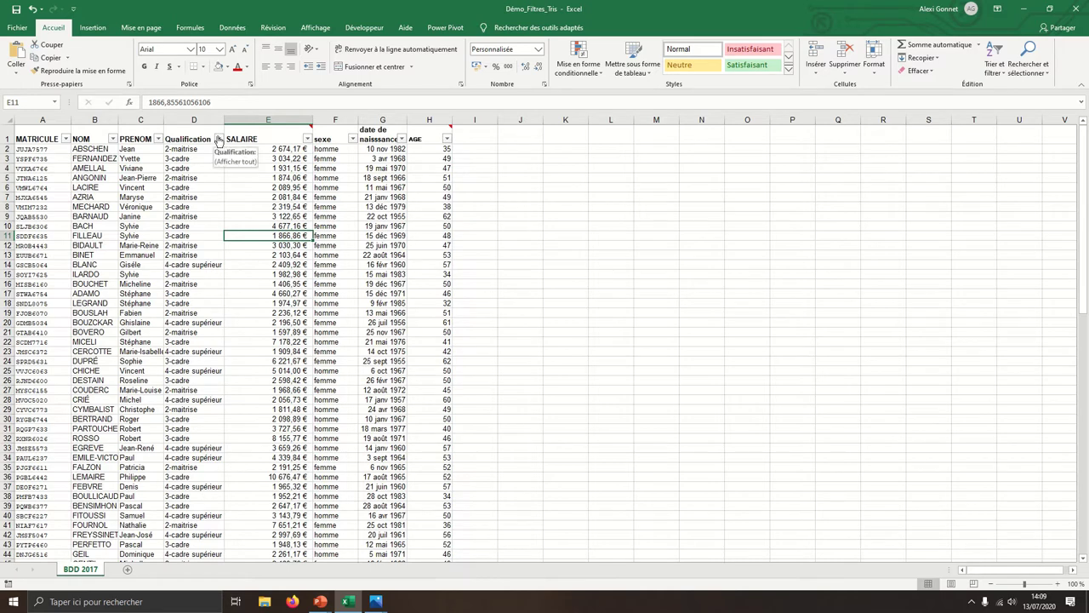
Filter the Qualification column to 3-cadre only, leaving 40 of 97 records
{"action": "left_click", "coordinate": [219, 139]}
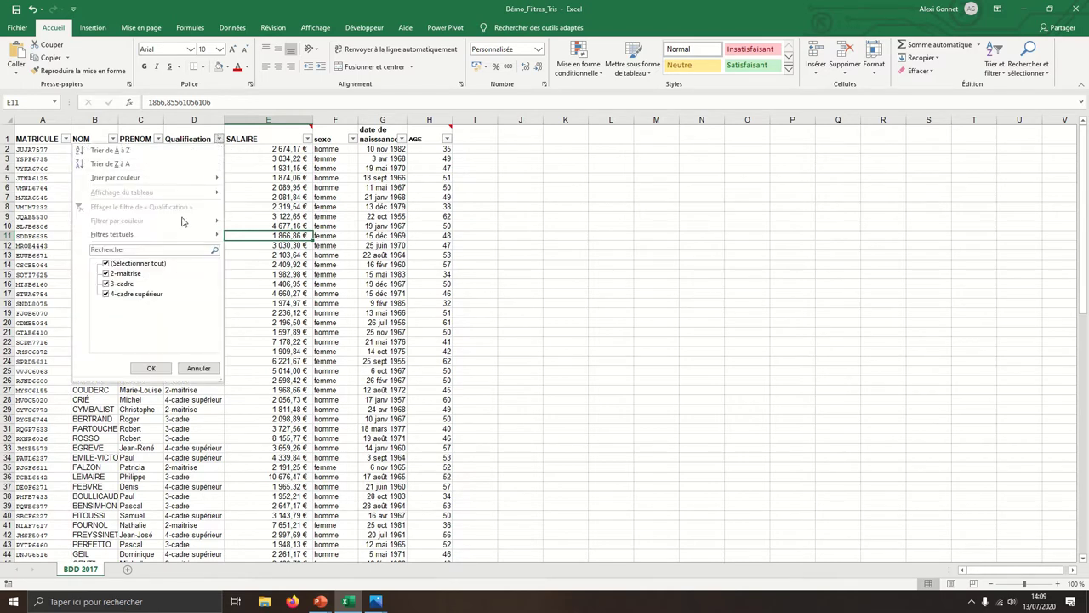
{"action": "left_click", "coordinate": [138, 263]}
{"action": "left_click", "coordinate": [122, 284]}
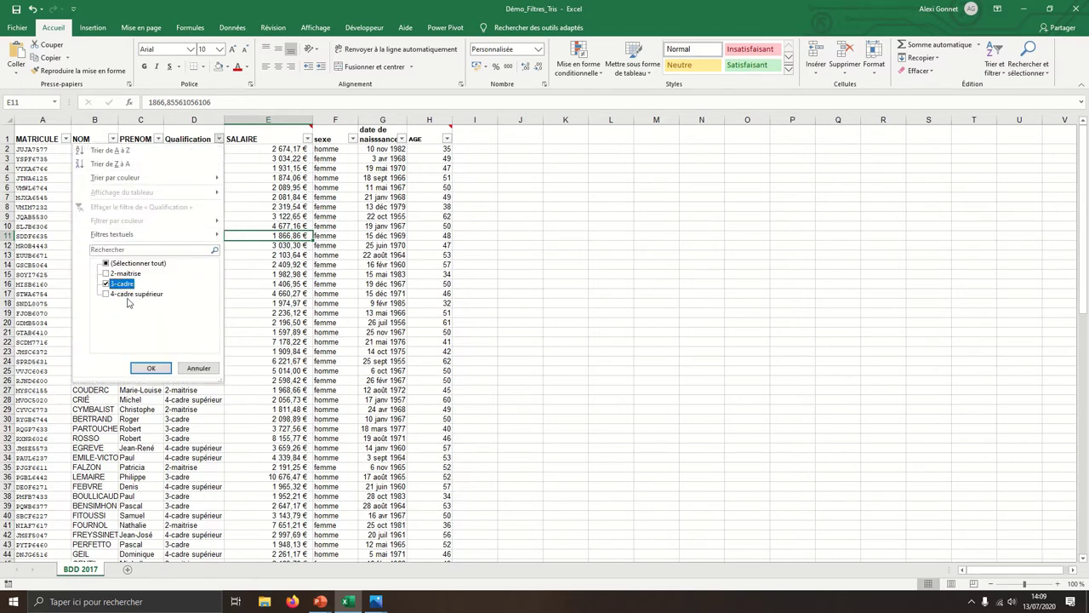
{"action": "left_click", "coordinate": [132, 264]}
{"action": "left_click", "coordinate": [130, 265]}
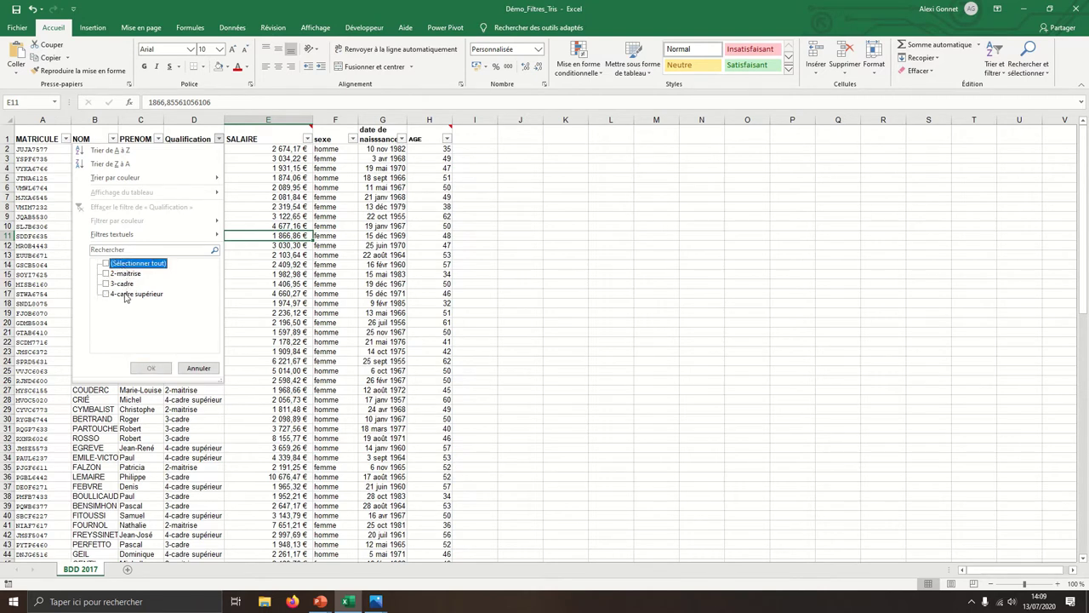
{"action": "left_click", "coordinate": [109, 286]}
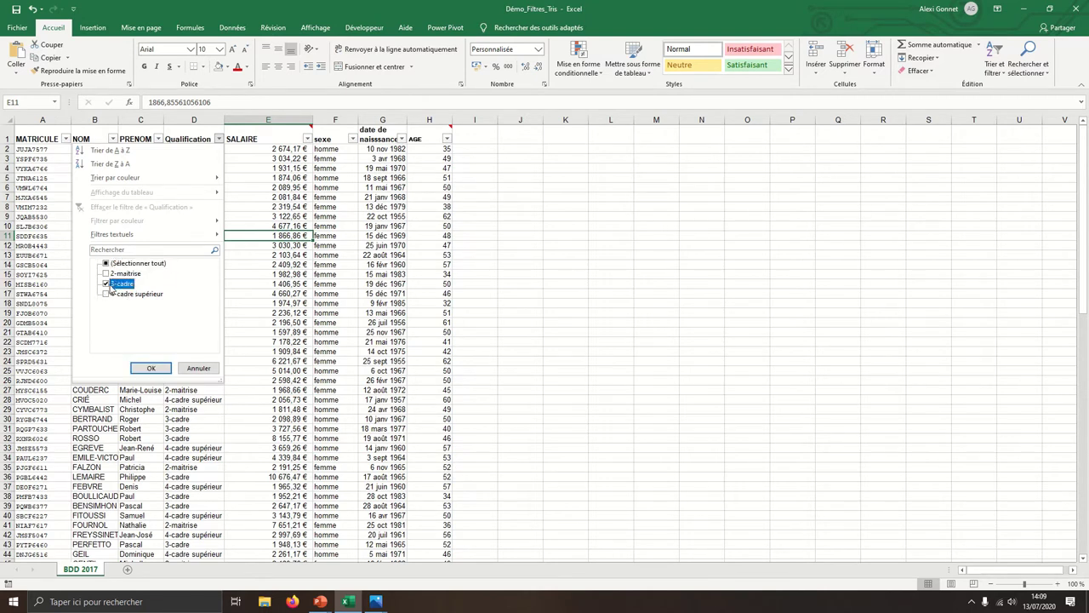
{"action": "left_click", "coordinate": [151, 368]}
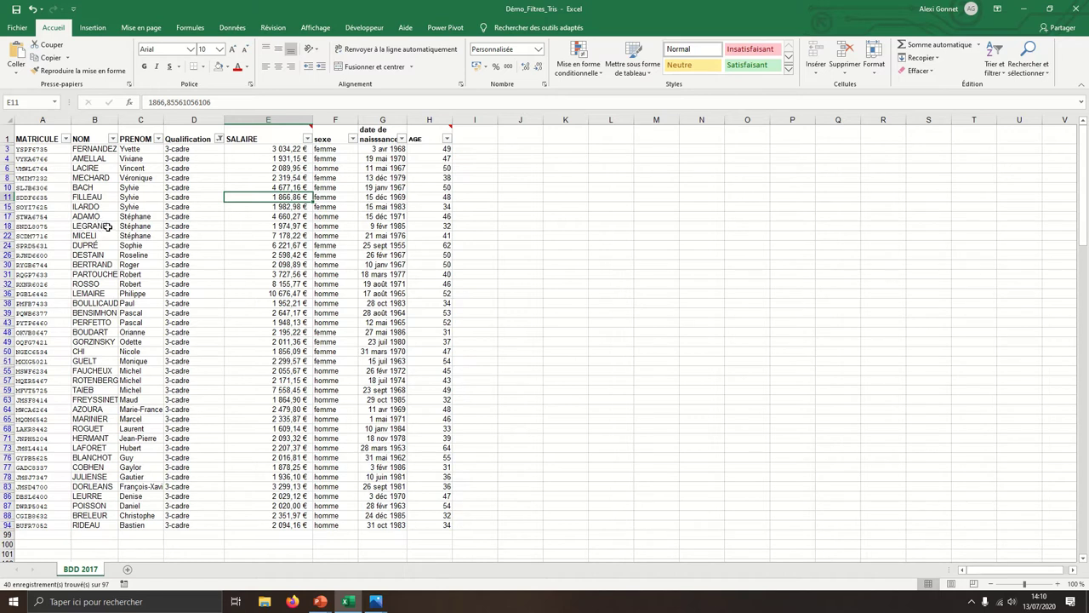
Limit the sexe column to femme, leaving 13 of 97 records
{"action": "left_click", "coordinate": [352, 139]}
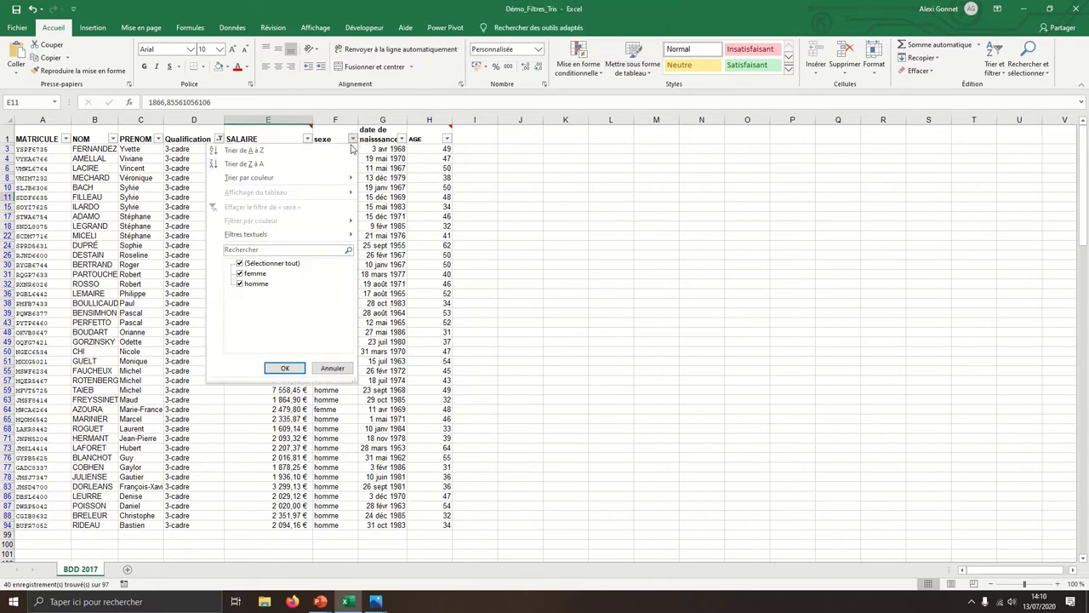
{"action": "left_click", "coordinate": [272, 263]}
{"action": "left_click", "coordinate": [252, 274]}
{"action": "left_click", "coordinate": [286, 368]}
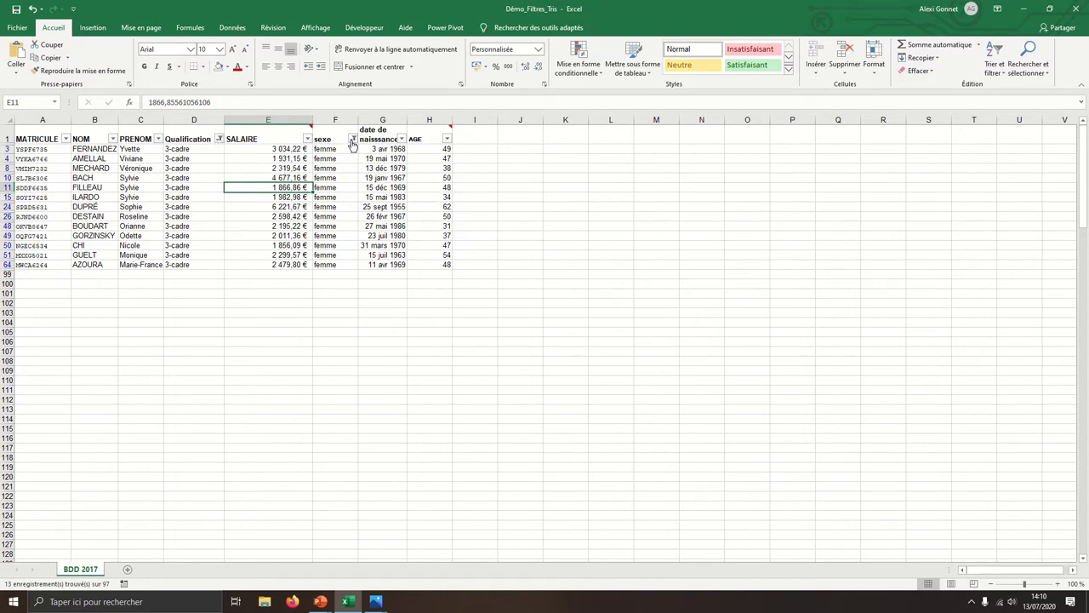
{"action": "left_click", "coordinate": [307, 139]}
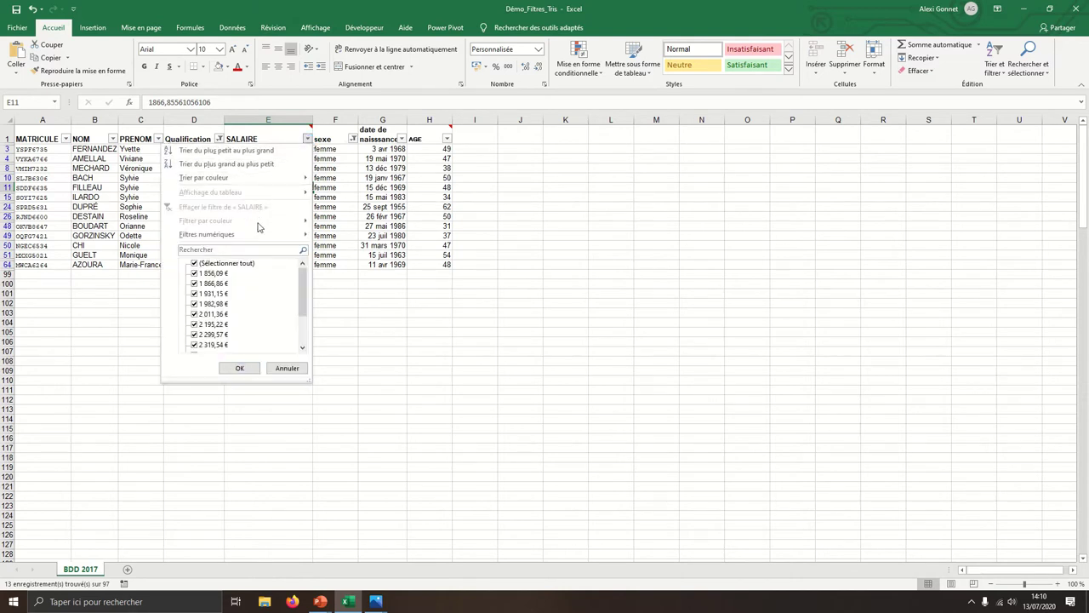
{"action": "mouse_move", "coordinate": [222, 234]}
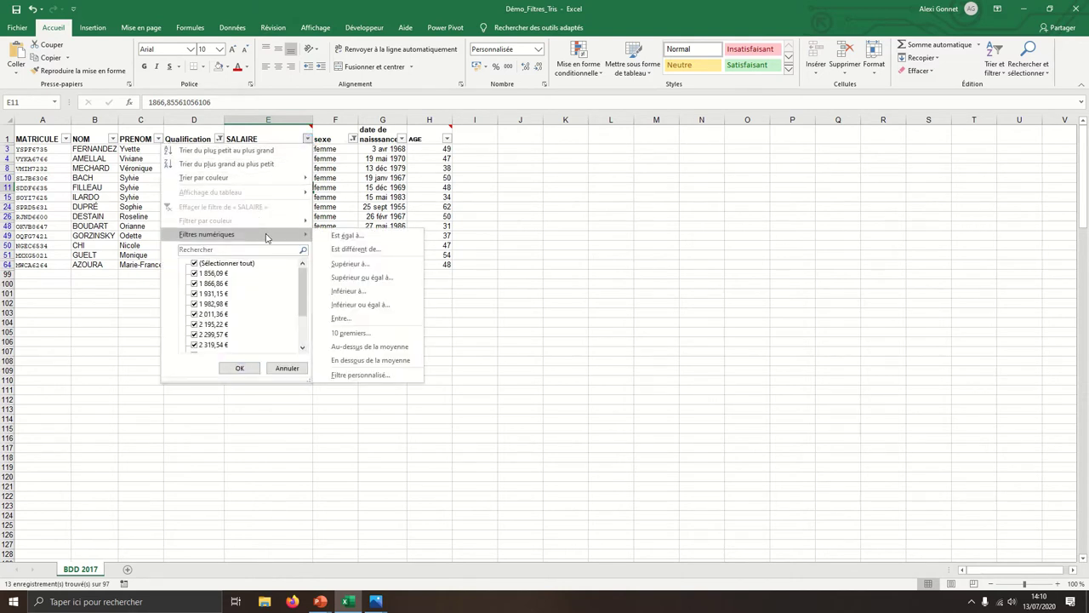
Filter SALAIRE to values greater than 2000, leaving 9 records
{"action": "left_click", "coordinate": [334, 266]}
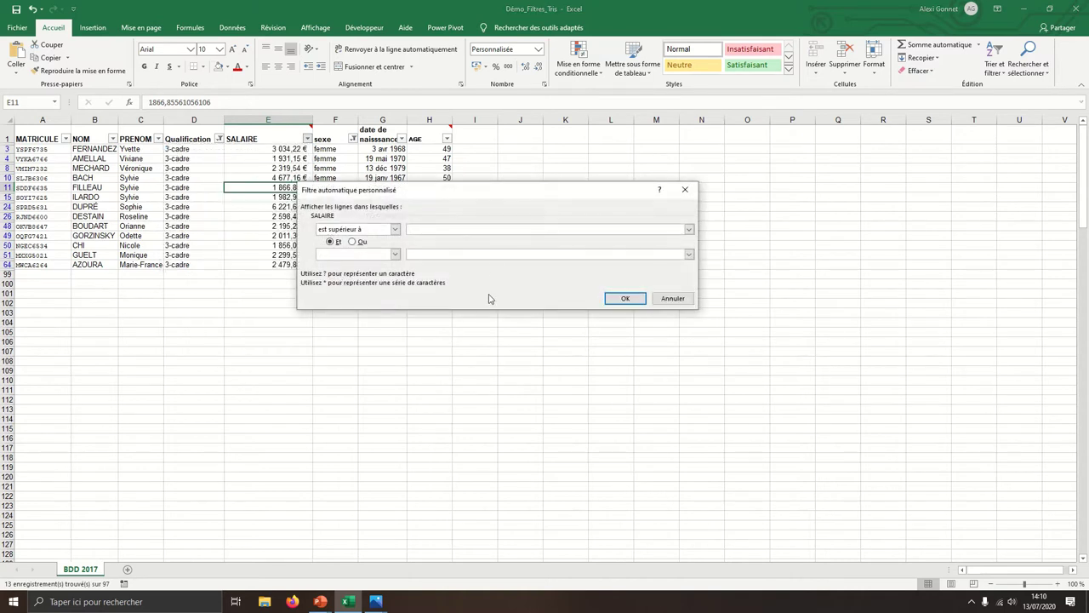
{"action": "type", "text": "2000"}
{"action": "left_click", "coordinate": [627, 299]}
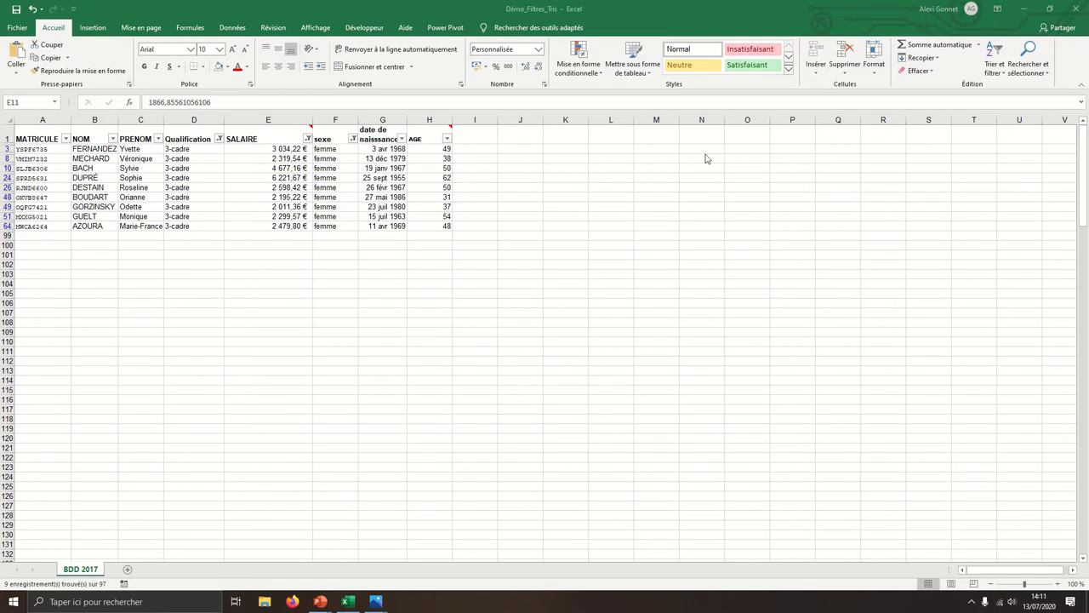
Clear all filter criteria, then sort the table by NOM, ending in A to Z order
{"action": "left_click", "coordinate": [994, 68]}
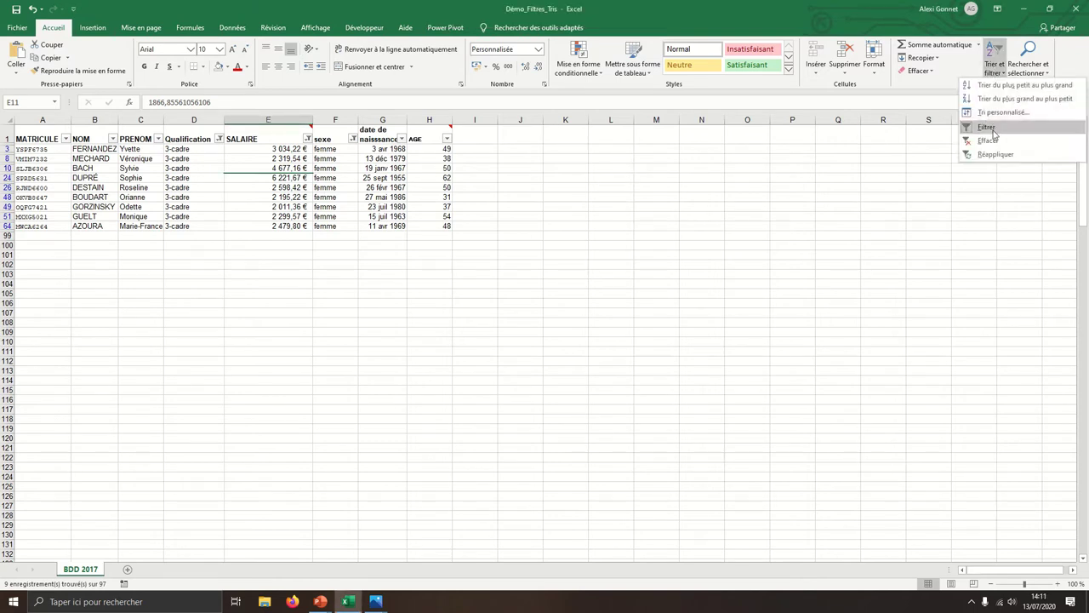
{"action": "left_click", "coordinate": [979, 140]}
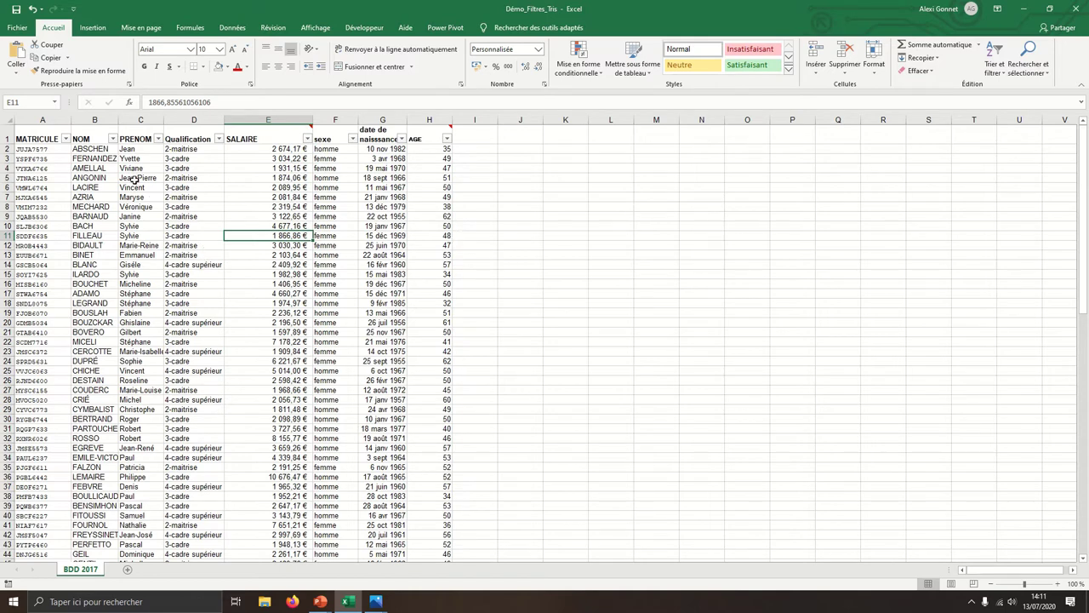
{"action": "left_click", "coordinate": [113, 139]}
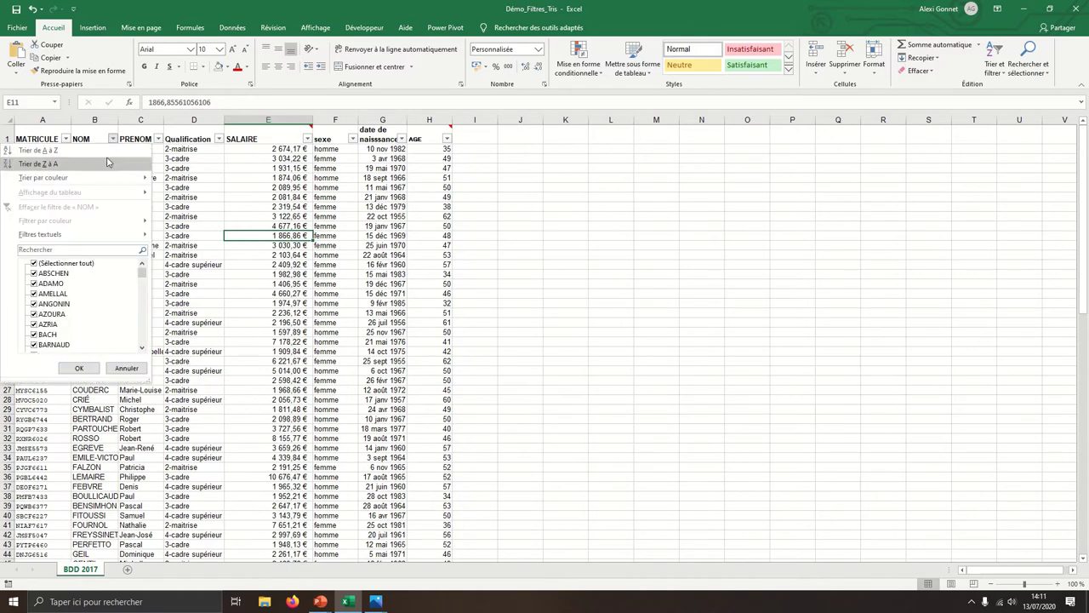
{"action": "left_click", "coordinate": [107, 163]}
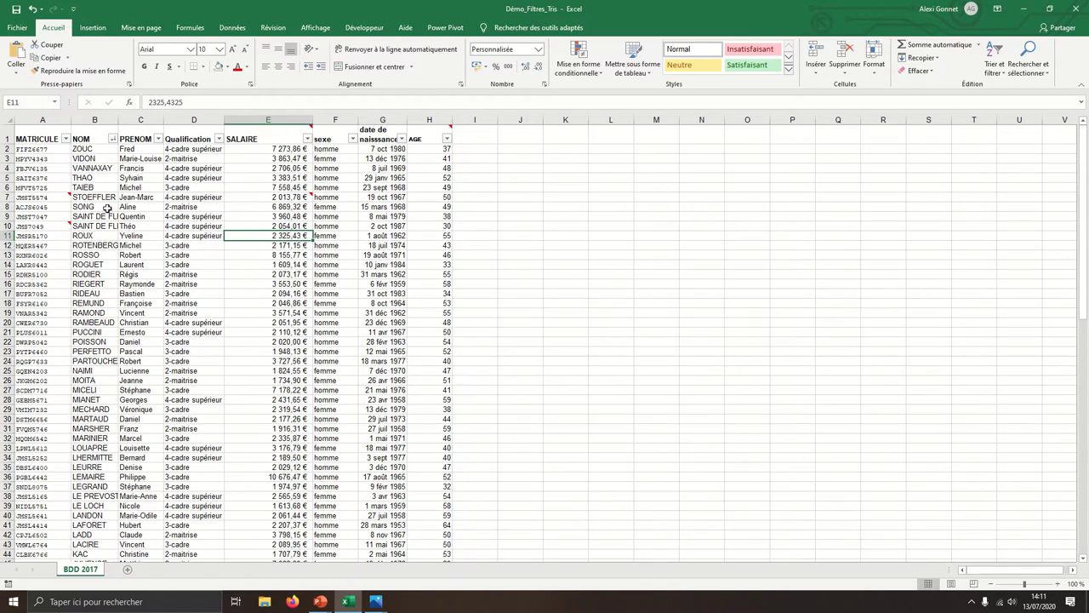
{"action": "left_click", "coordinate": [112, 139]}
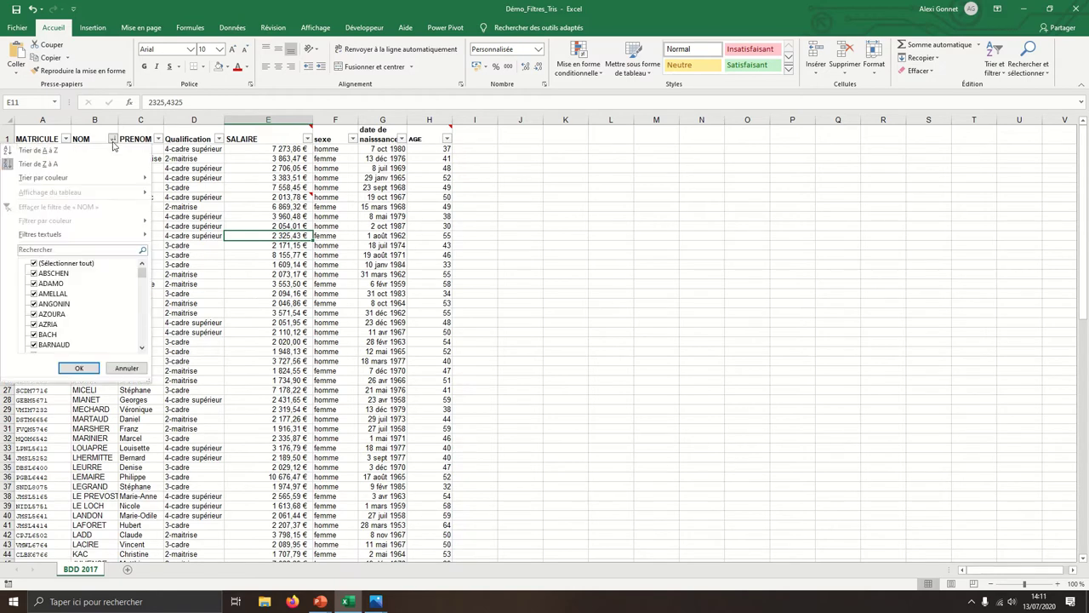
{"action": "left_click", "coordinate": [61, 165]}
{"action": "left_click", "coordinate": [114, 140]}
{"action": "left_click", "coordinate": [107, 149]}
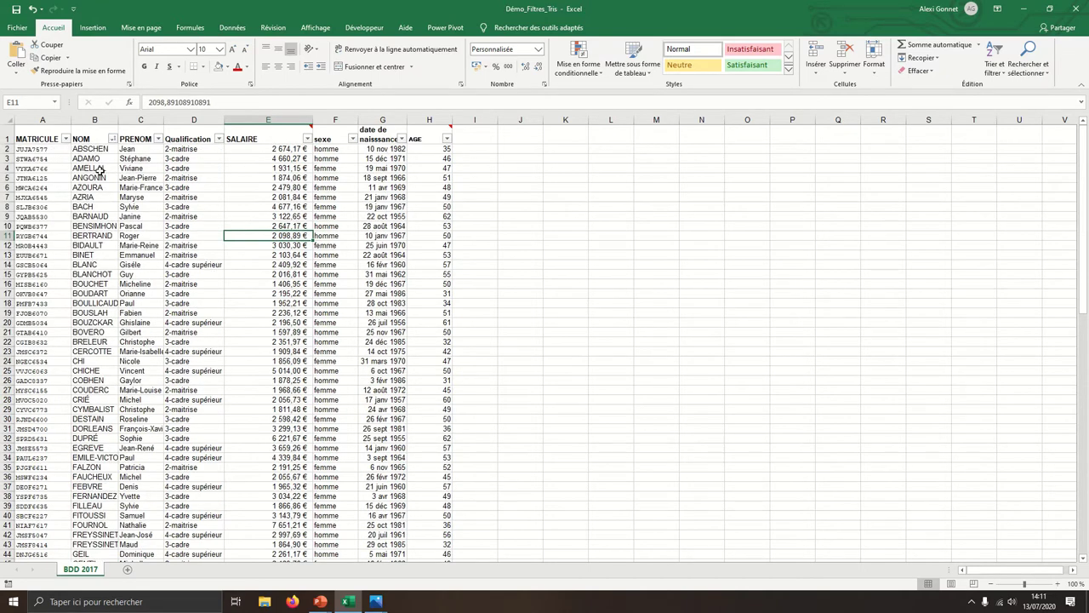
Add a second sort level on SALAIRE, largest to smallest, after NOM A to Z
{"action": "left_click", "coordinate": [231, 28]}
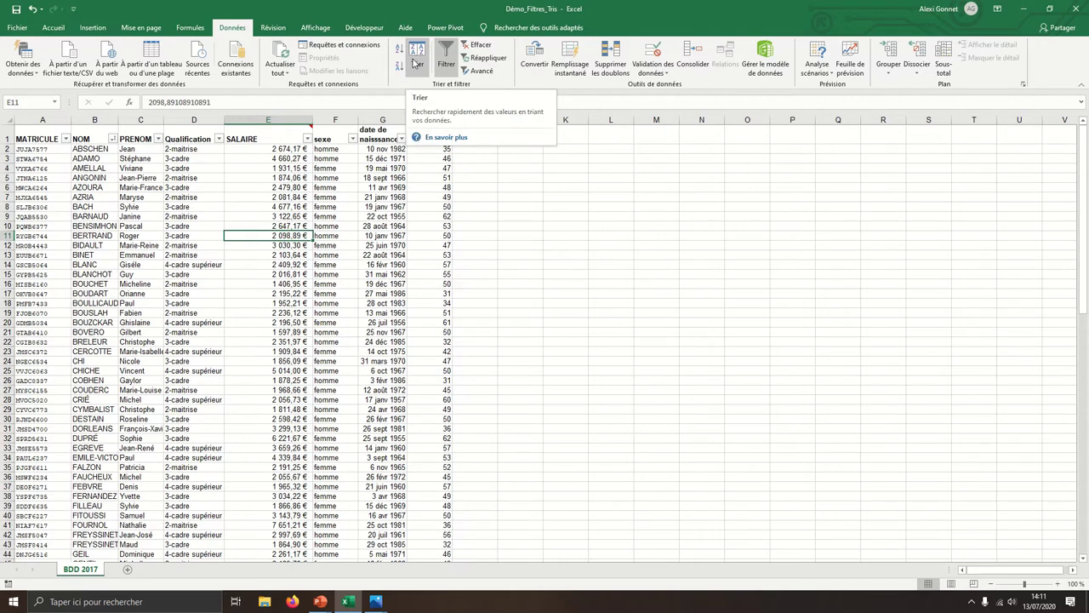
{"action": "left_click", "coordinate": [416, 64]}
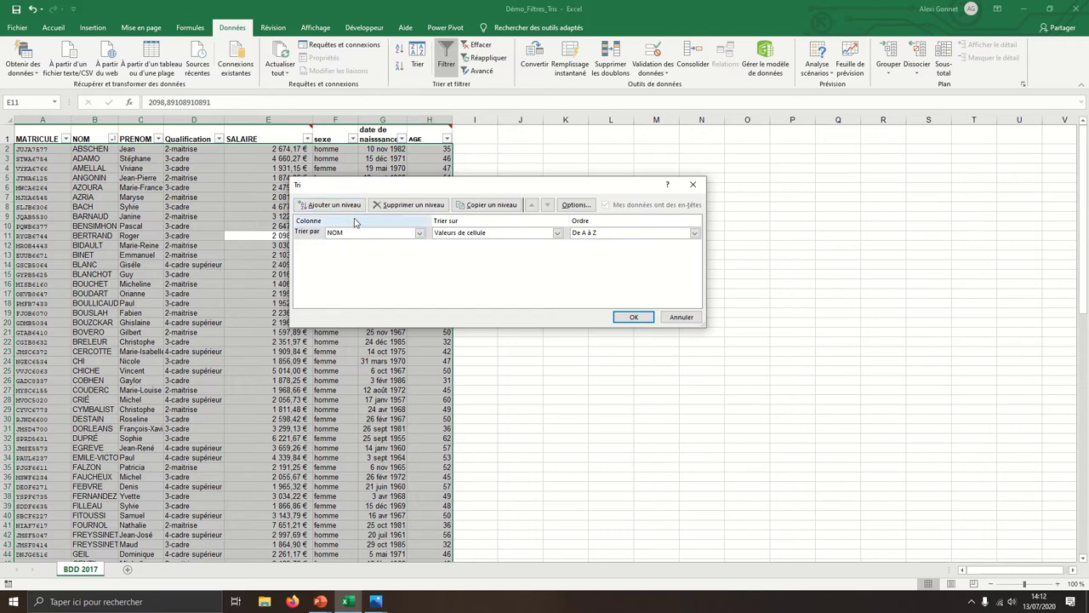
{"action": "left_click", "coordinate": [351, 208]}
{"action": "left_click", "coordinate": [418, 245]}
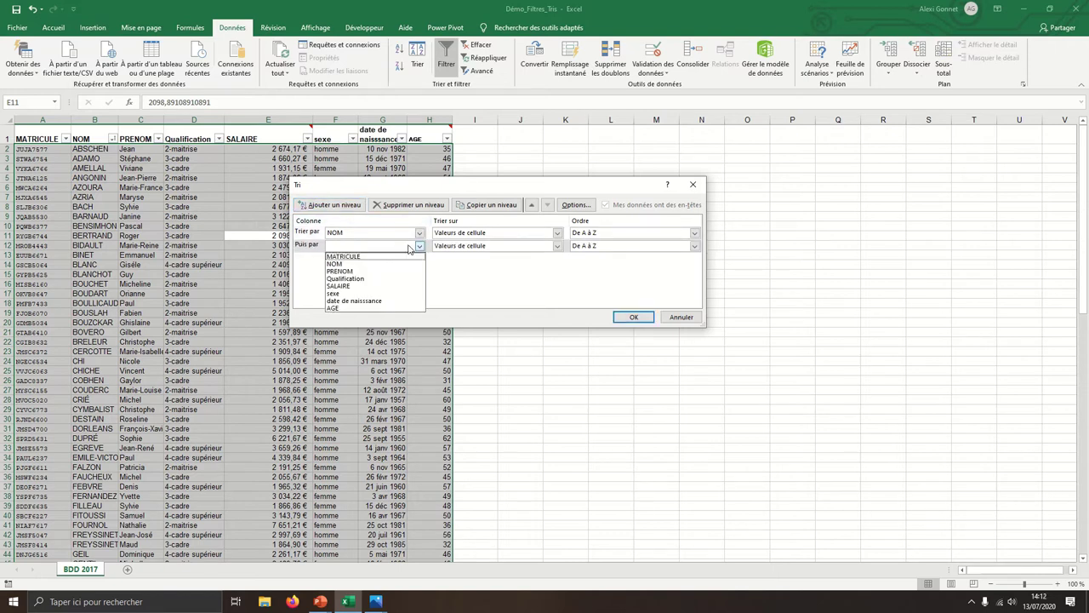
{"action": "left_click", "coordinate": [364, 286]}
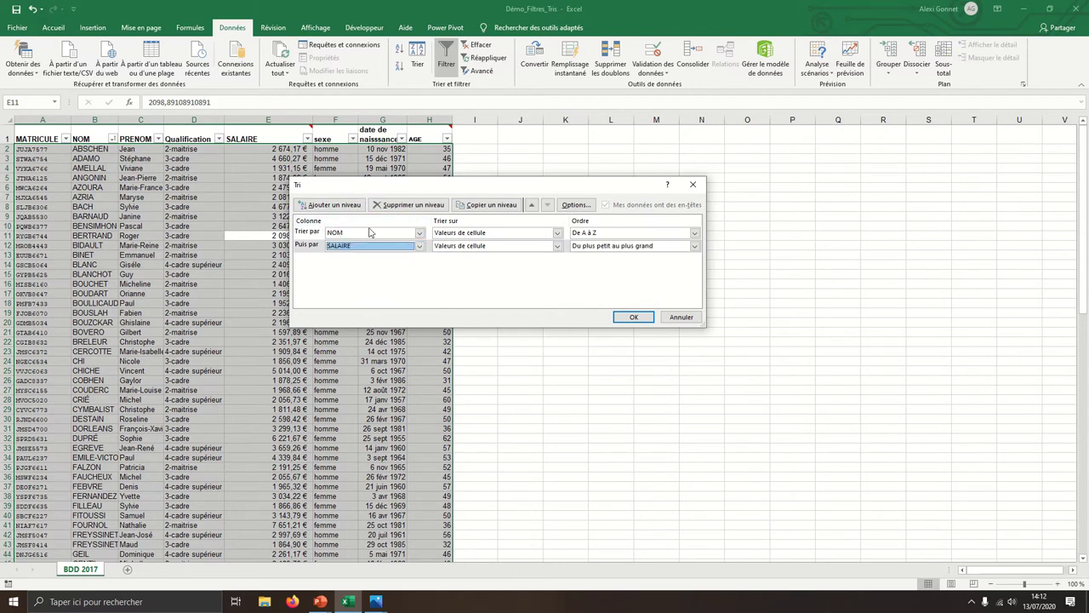
{"action": "left_click", "coordinate": [615, 246]}
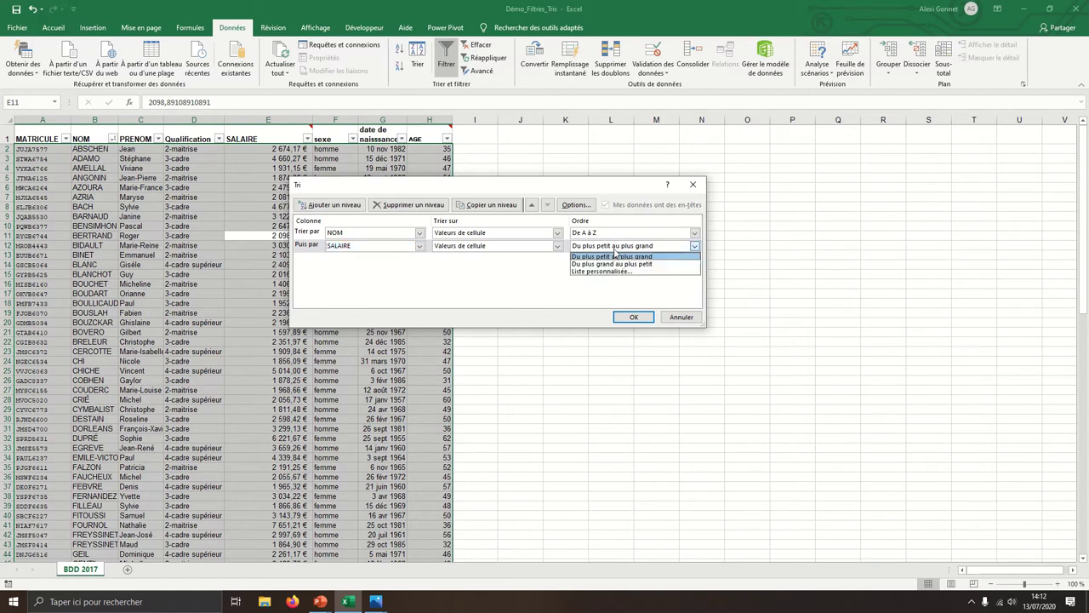
{"action": "left_click", "coordinate": [612, 264]}
{"action": "left_click", "coordinate": [629, 317]}
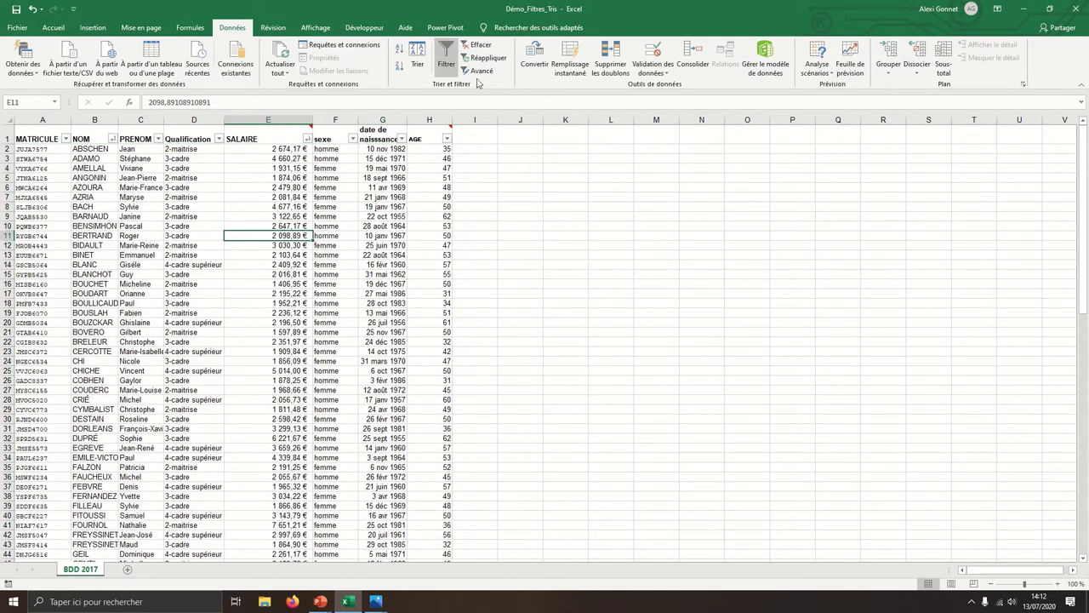
{"action": "left_click", "coordinate": [417, 61]}
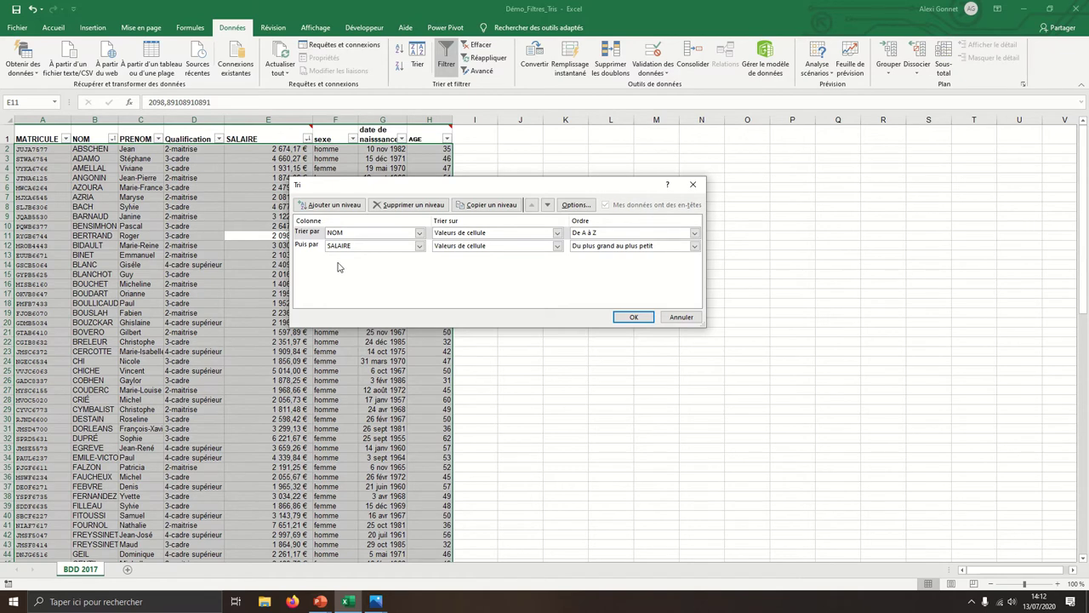
{"action": "left_click", "coordinate": [695, 186]}
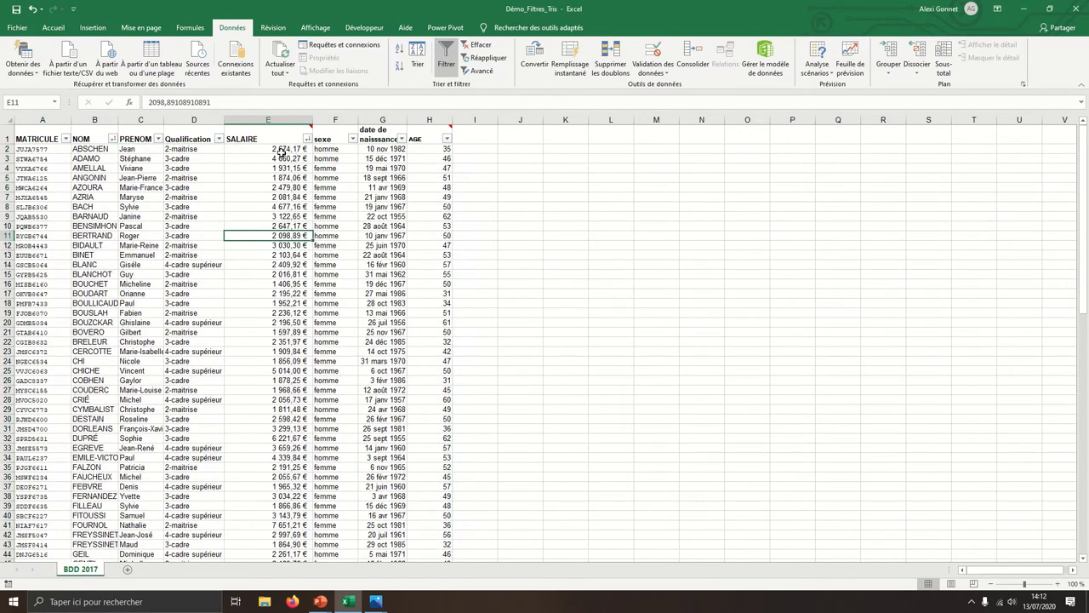
Remove the header filters and select column E (SALAIRE) for conditional formatting
{"action": "left_click", "coordinate": [446, 68]}
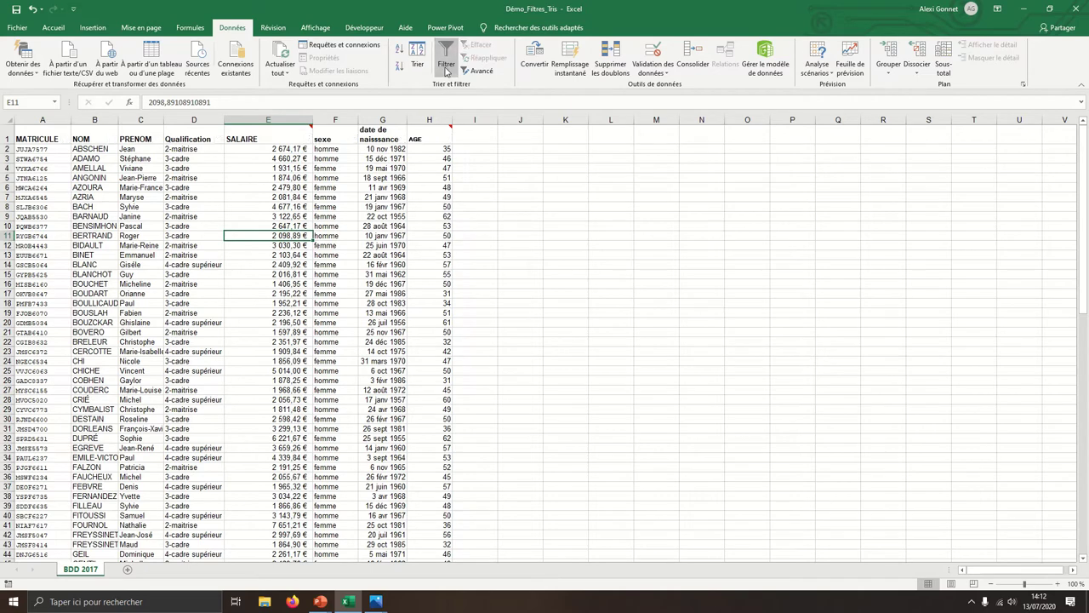
{"action": "left_click", "coordinate": [52, 28]}
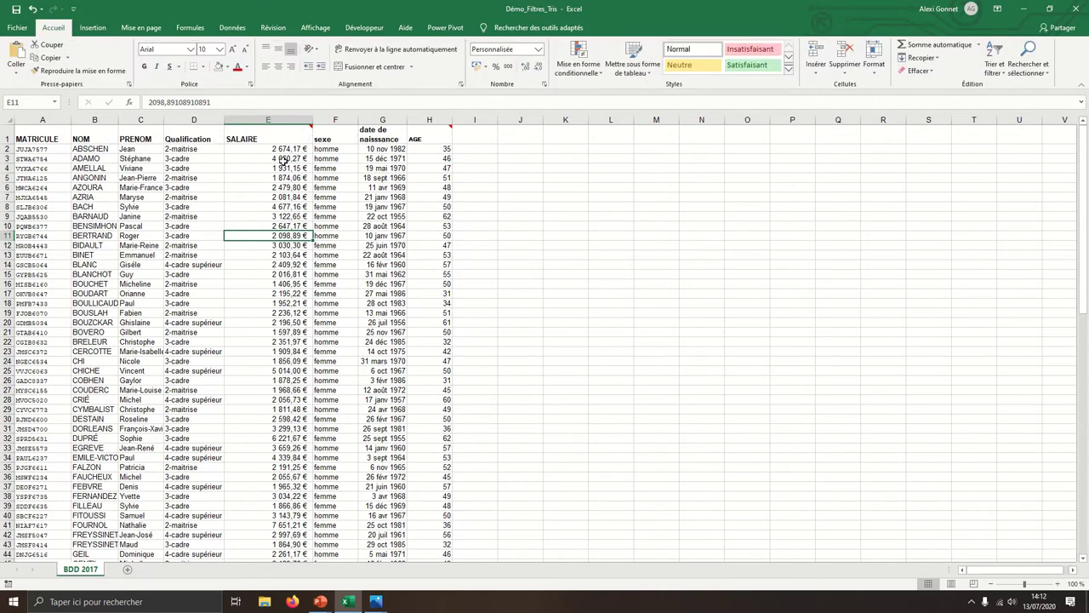
{"action": "left_click", "coordinate": [286, 120]}
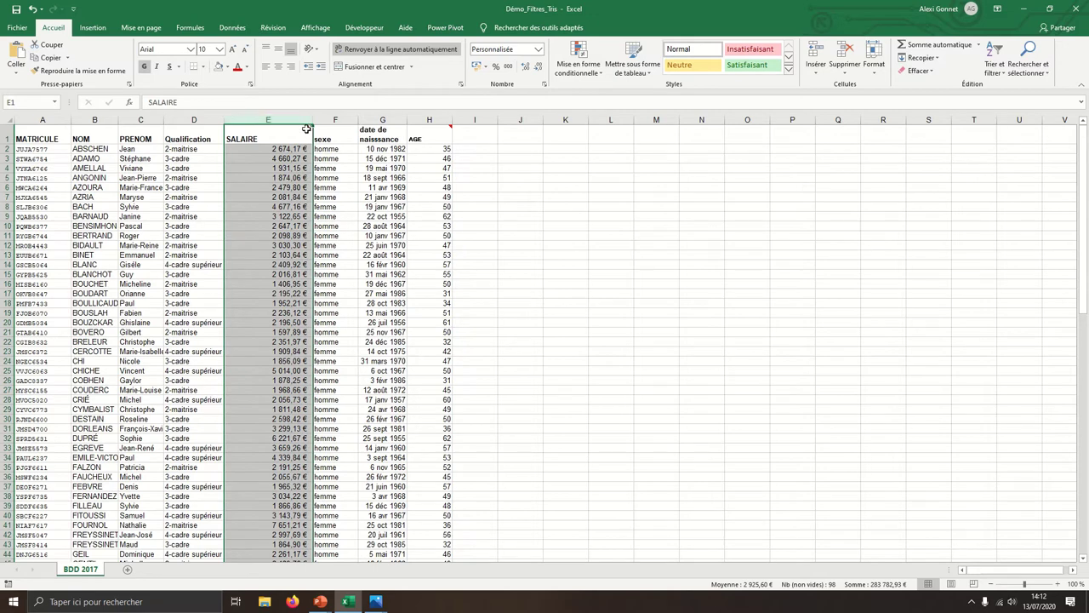
{"action": "left_click", "coordinate": [594, 80]}
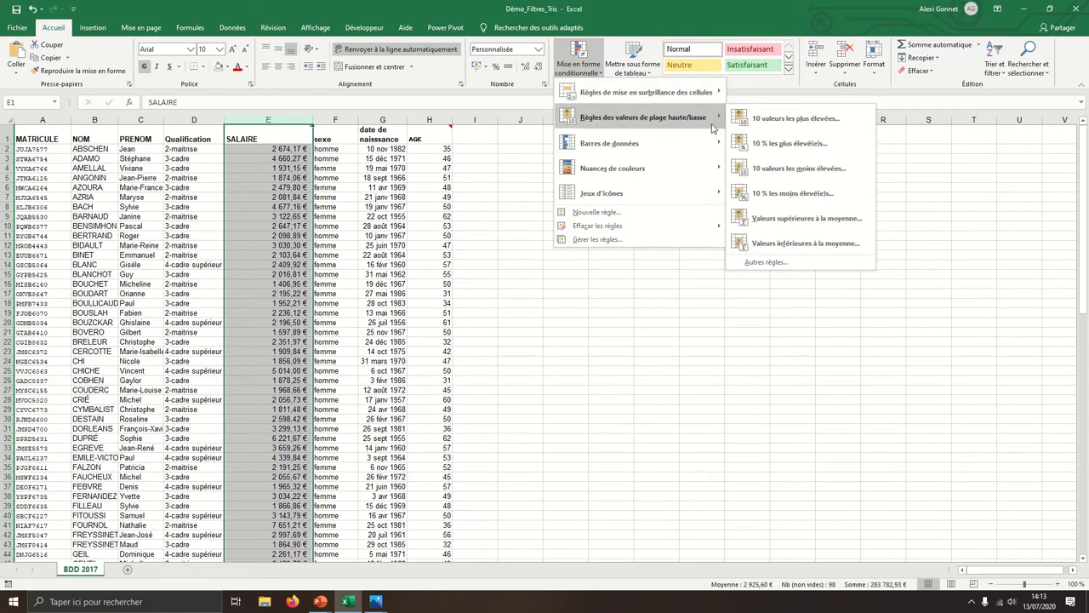
Add a rule filling SALAIRE cells between 0 and 2000 in green
{"action": "left_click", "coordinate": [650, 206]}
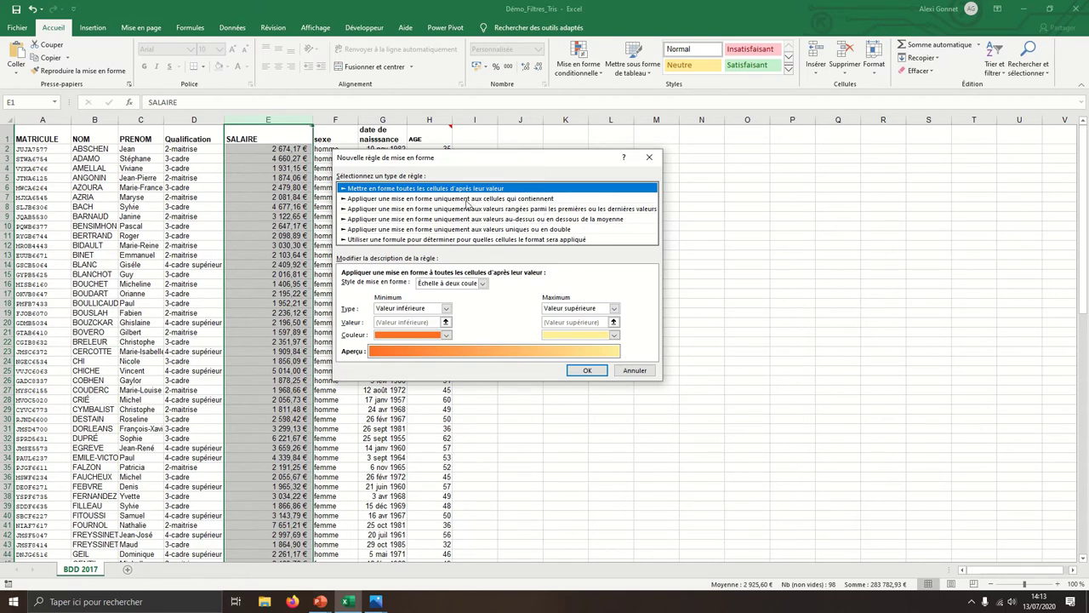
{"action": "left_click", "coordinate": [420, 312]}
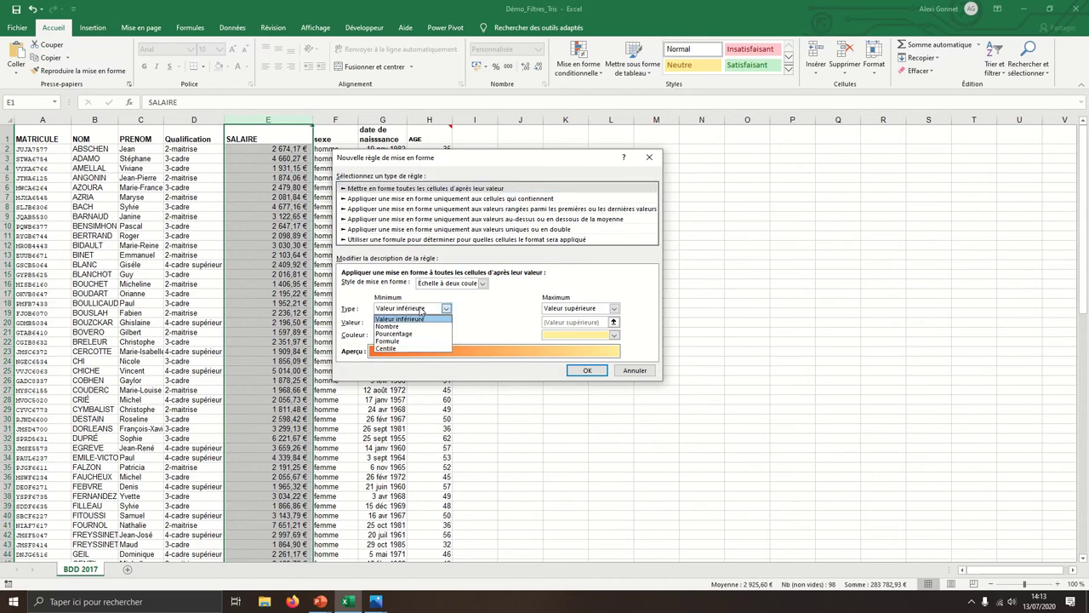
{"action": "left_click", "coordinate": [421, 312]}
{"action": "left_click", "coordinate": [451, 199]}
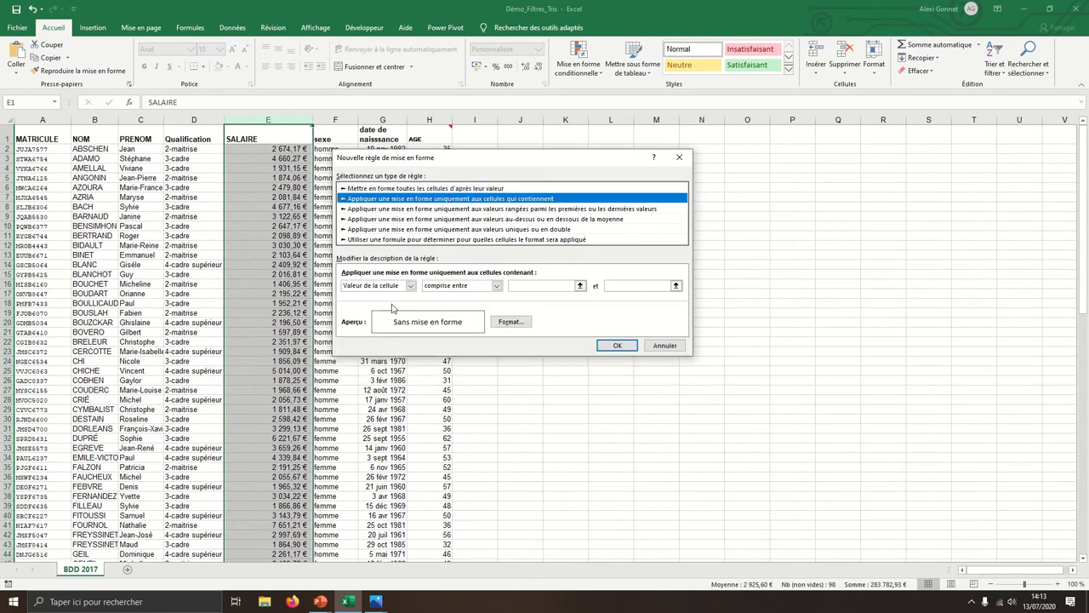
{"action": "left_click", "coordinate": [528, 286]}
{"action": "type", "text": "0"}
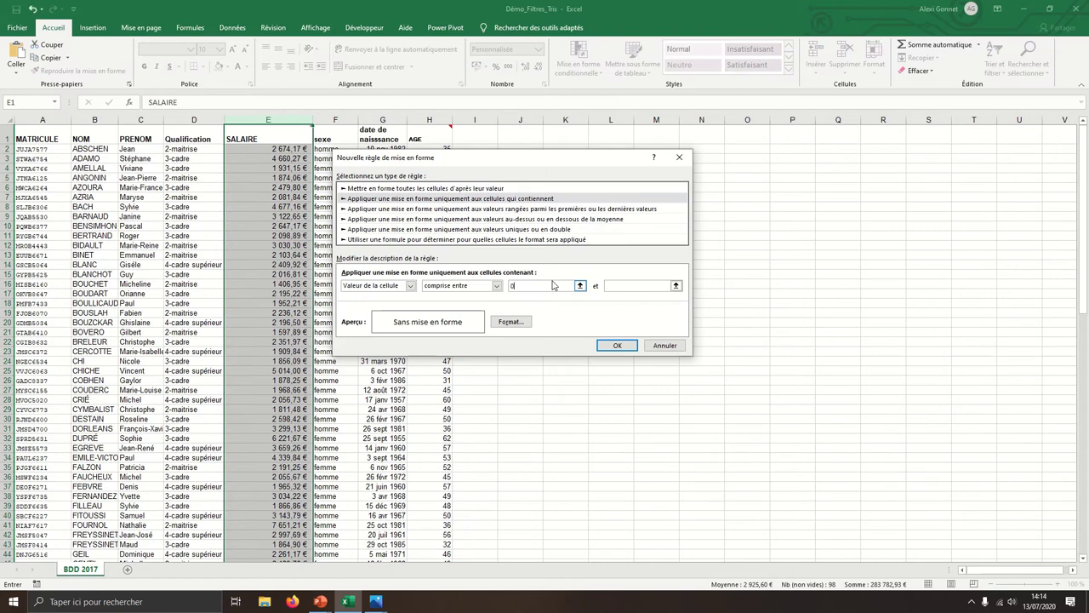
{"action": "left_click", "coordinate": [621, 286]}
{"action": "type", "text": "2000"}
{"action": "left_click", "coordinate": [511, 322]}
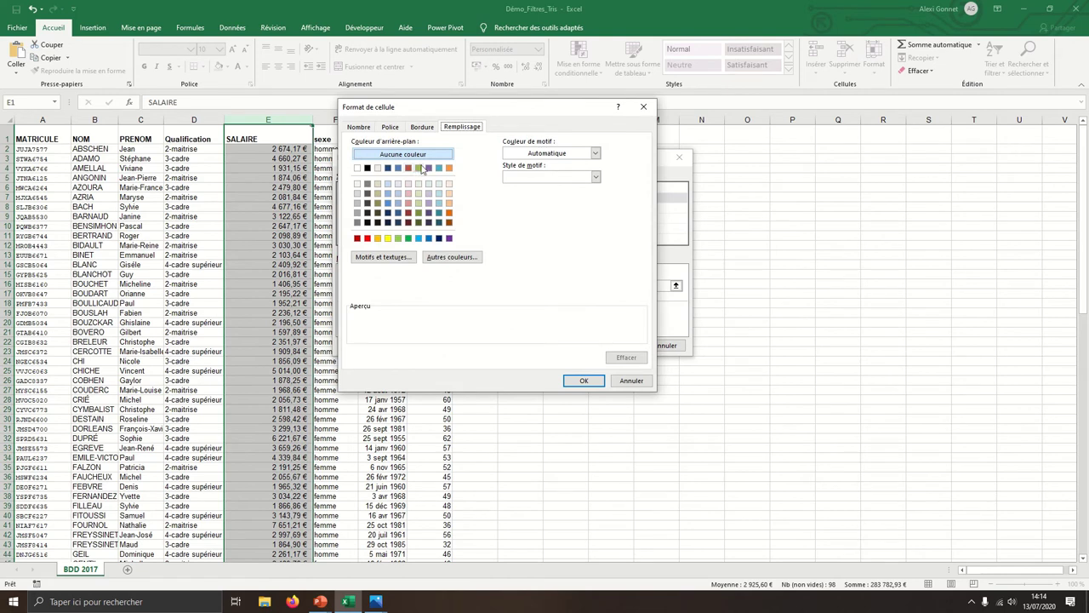
{"action": "left_click", "coordinate": [418, 168]}
{"action": "left_click", "coordinate": [584, 380]}
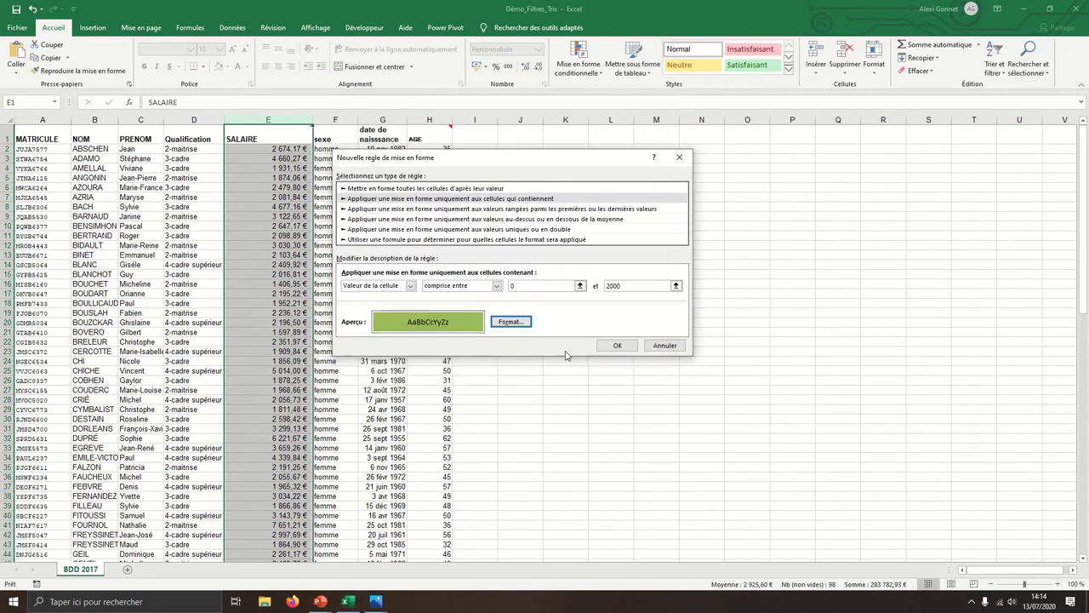
{"action": "left_click", "coordinate": [615, 345]}
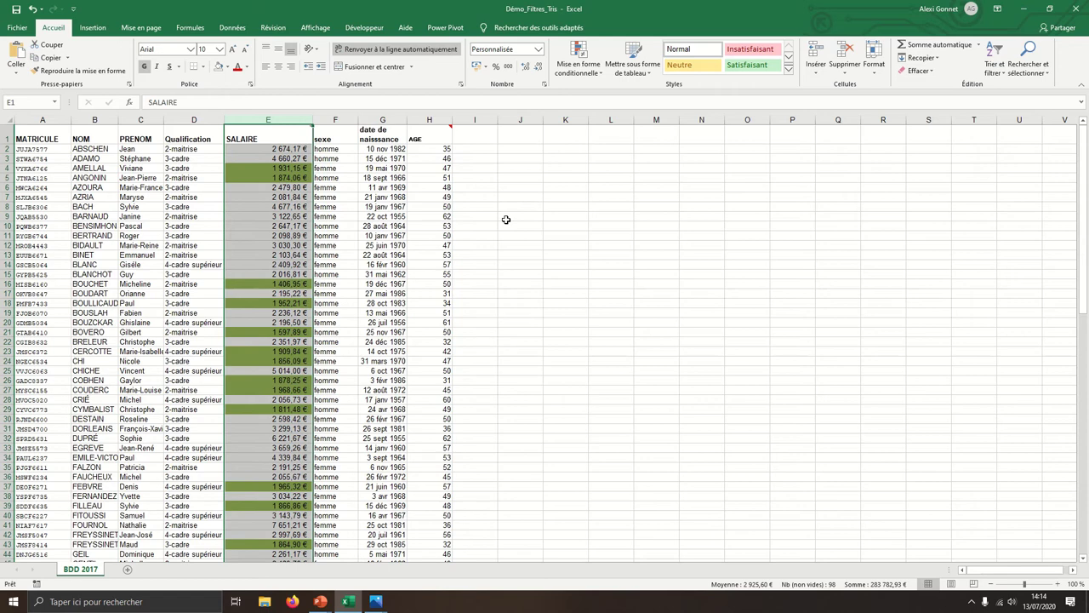
Clear the conditional formatting rules from the SALAIRE column
{"action": "left_click", "coordinate": [579, 60]}
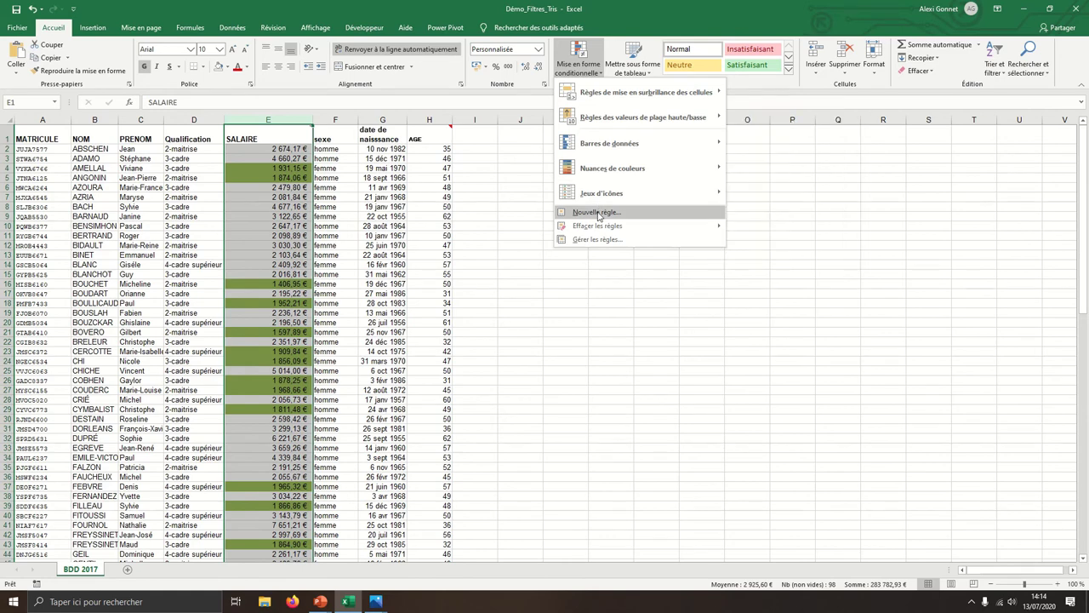
{"action": "mouse_move", "coordinate": [598, 225]}
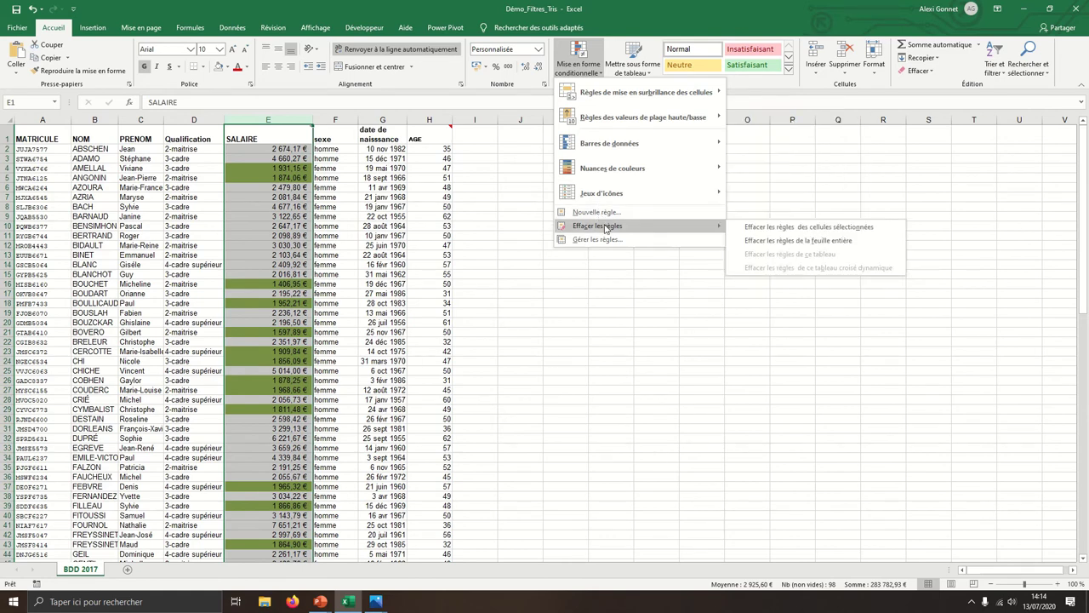
{"action": "left_click", "coordinate": [743, 228]}
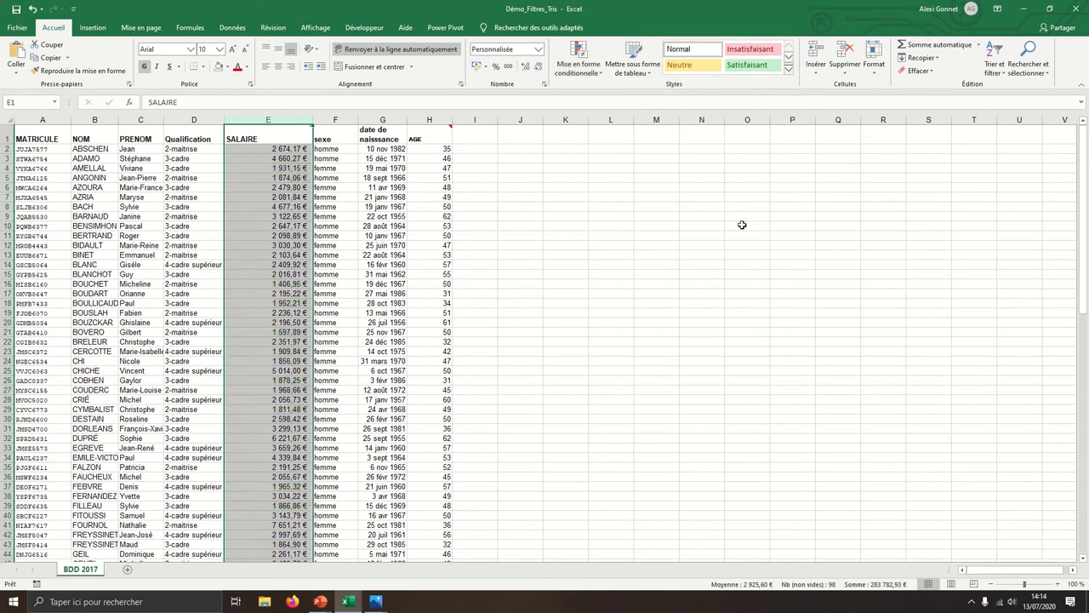
{"action": "left_click", "coordinate": [481, 409]}
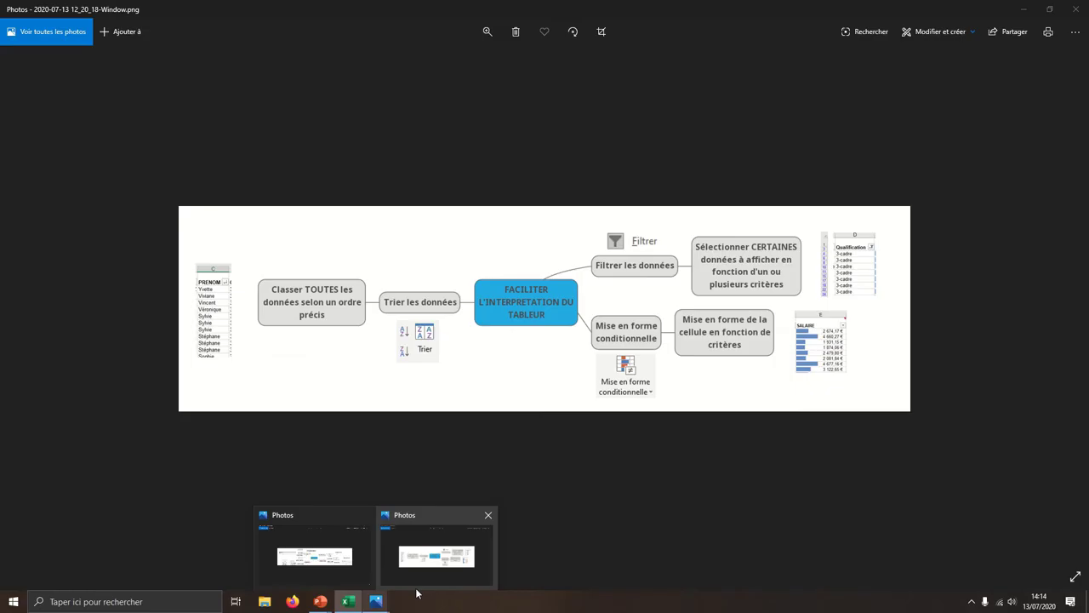
Bring the Photos window with the sort, filter and conditional-format mind map to the front
{"action": "left_click", "coordinate": [451, 584]}
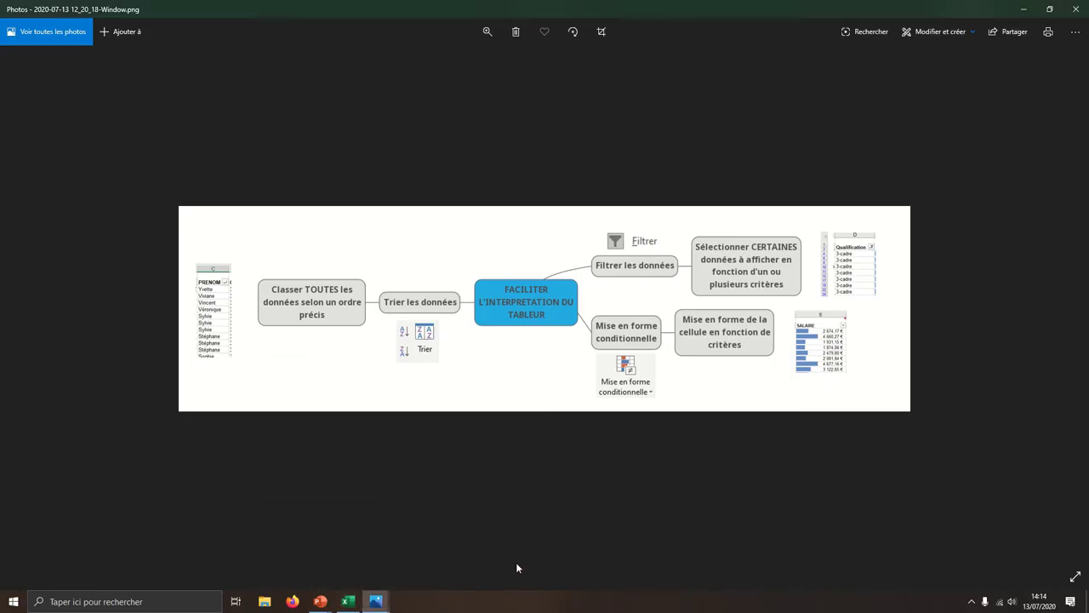